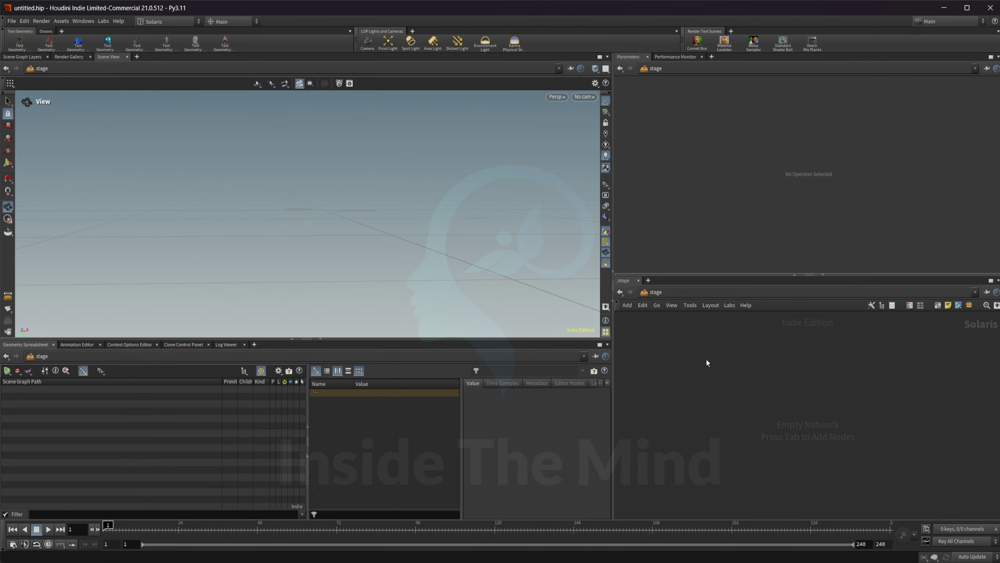
- Place a SOP Create node, go inside it, and add a Ray node (ray1)
left_click(707, 360)
middle_click_drag(785, 494, 744, 477)
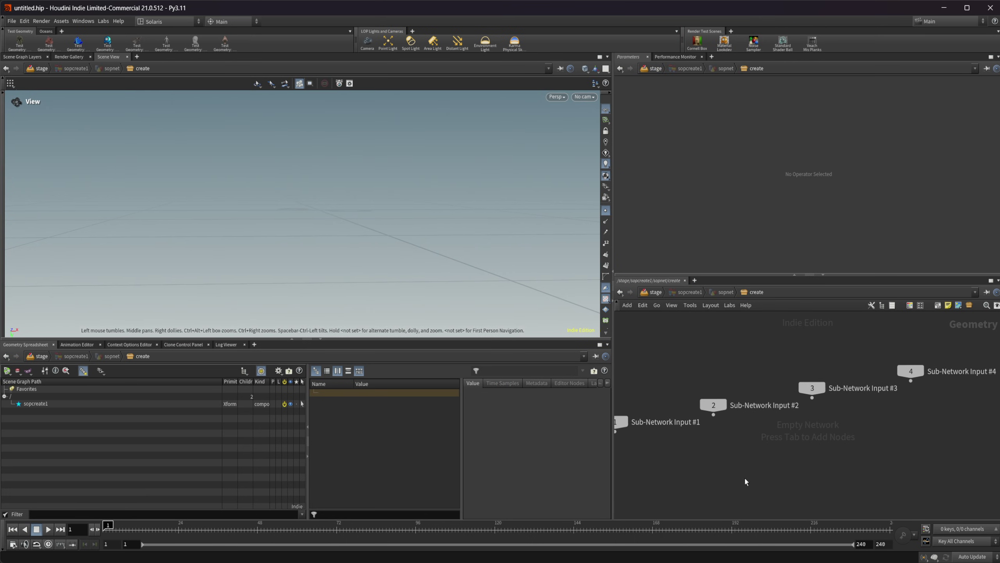
key("Tab")
type("ray")
key("Return")
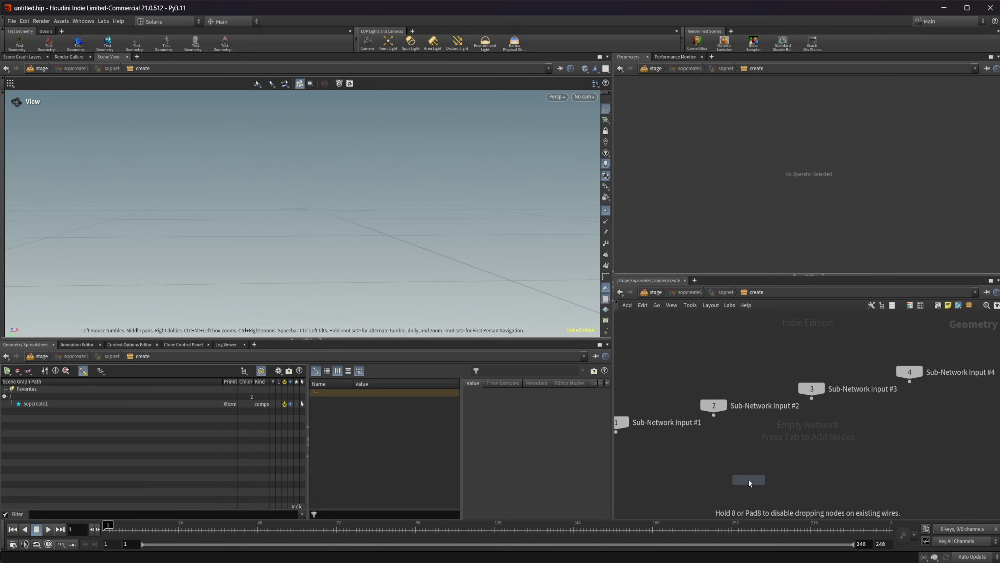
left_click(748, 478)
middle_click_drag(749, 478, 749, 429)
left_click_drag(749, 428, 752, 457)
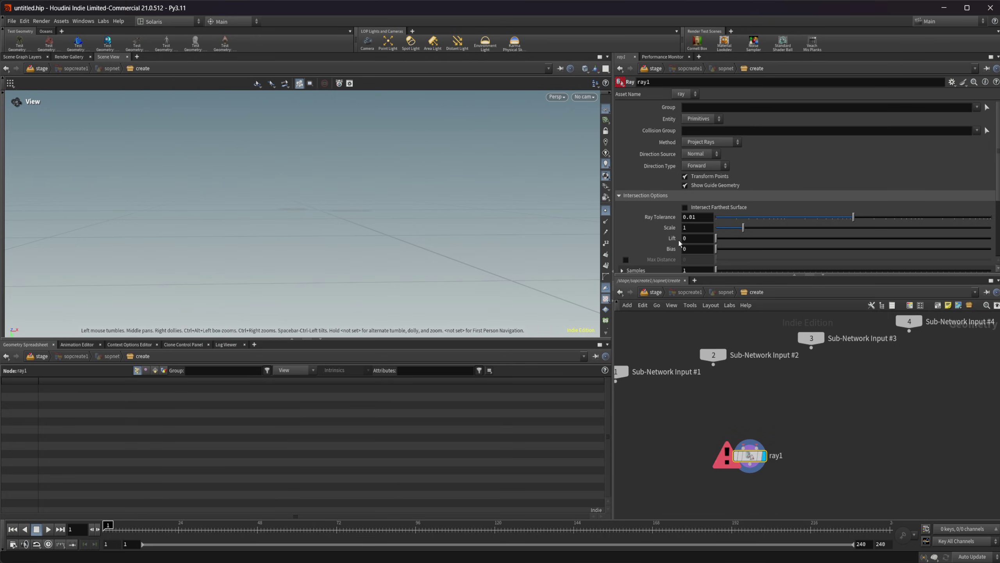
- Check ray1's Direction Type options, leave it on Forward, and move ray1 lower
left_click(695, 167)
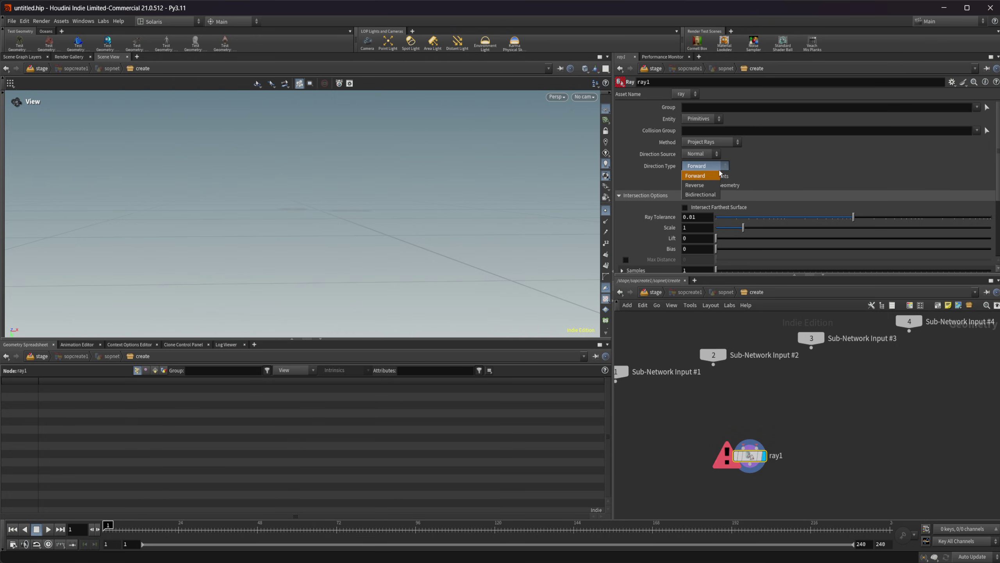
left_click(762, 412)
left_click_drag(757, 411, 755, 456)
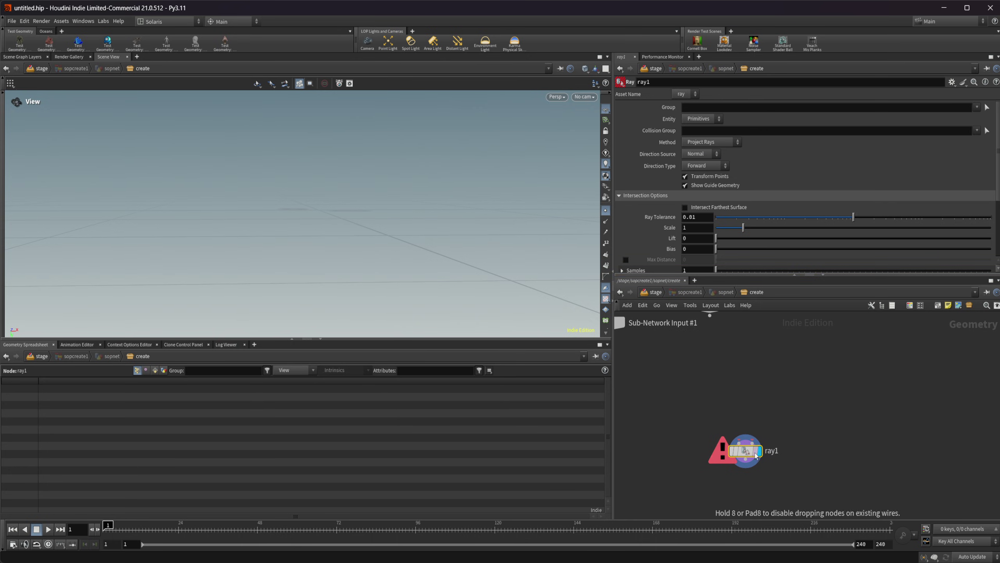
key("Tab")
- Add an Add node (add1) with Number of Points set to 1
type("add")
key("Return")
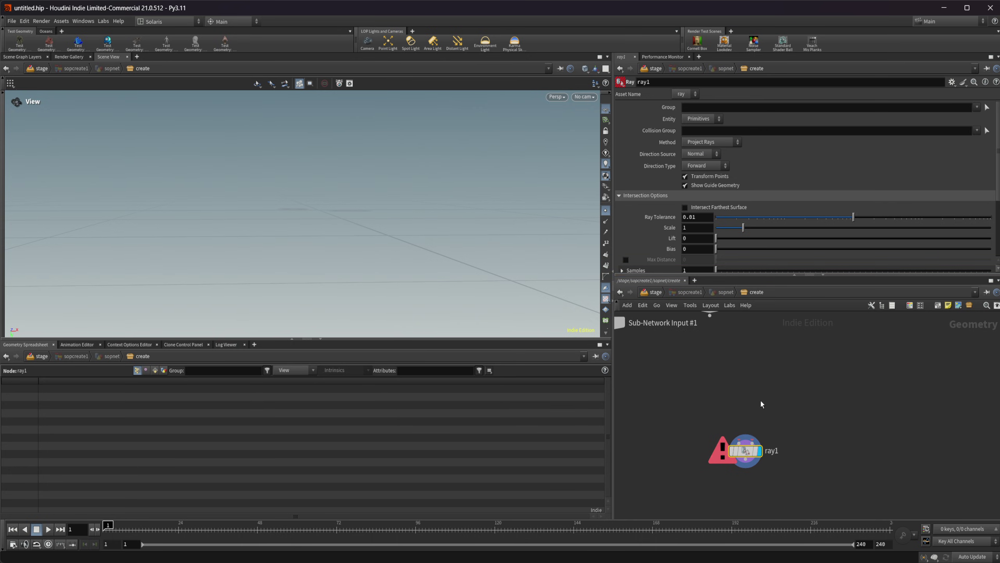
left_click(761, 401)
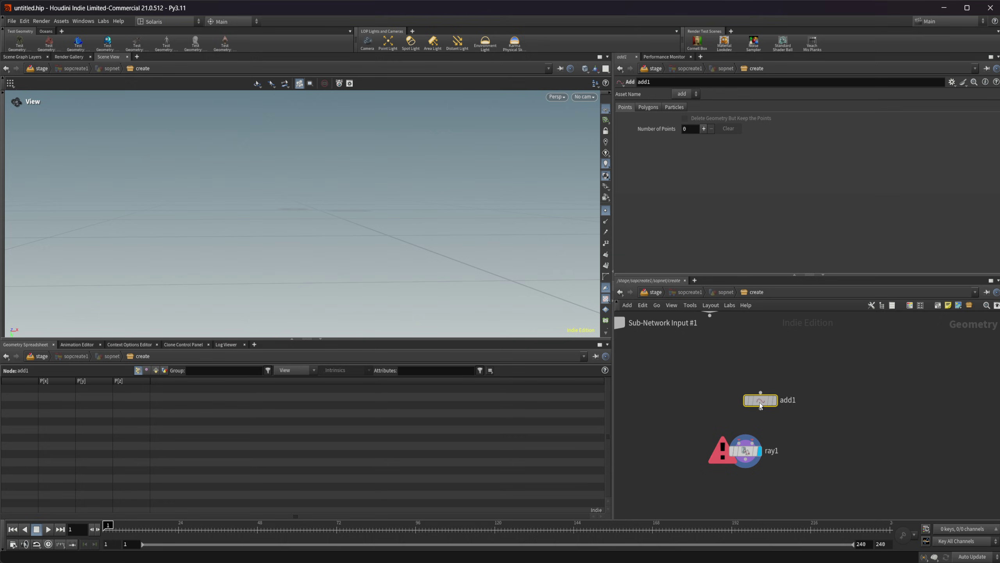
left_click_drag(760, 405, 736, 395)
left_click(704, 129)
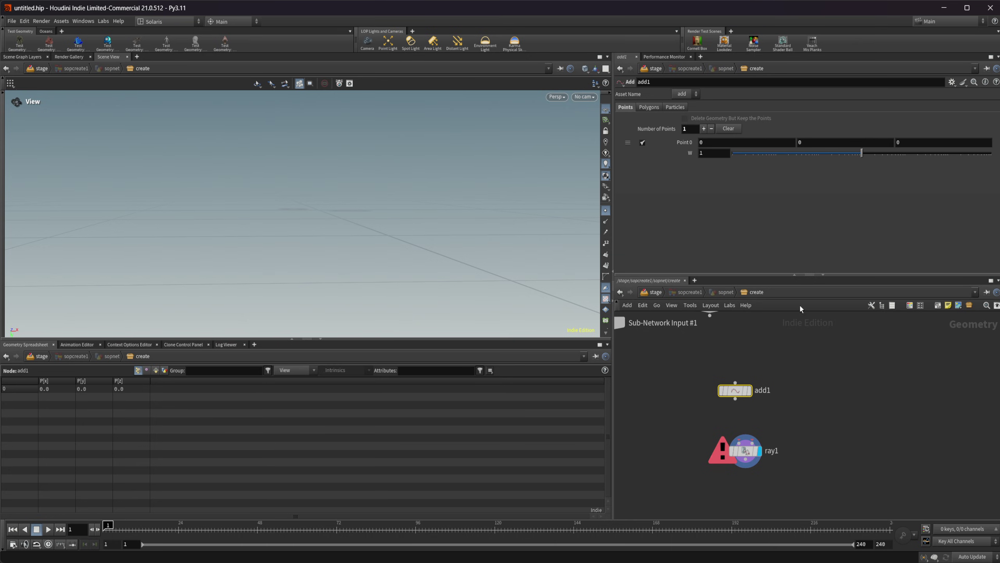
- Add a displayed 10×10 Grid node (grid1) and lower its Center Y to -1.2
key("Tab")
type("grid")
key("Return")
left_click(822, 408)
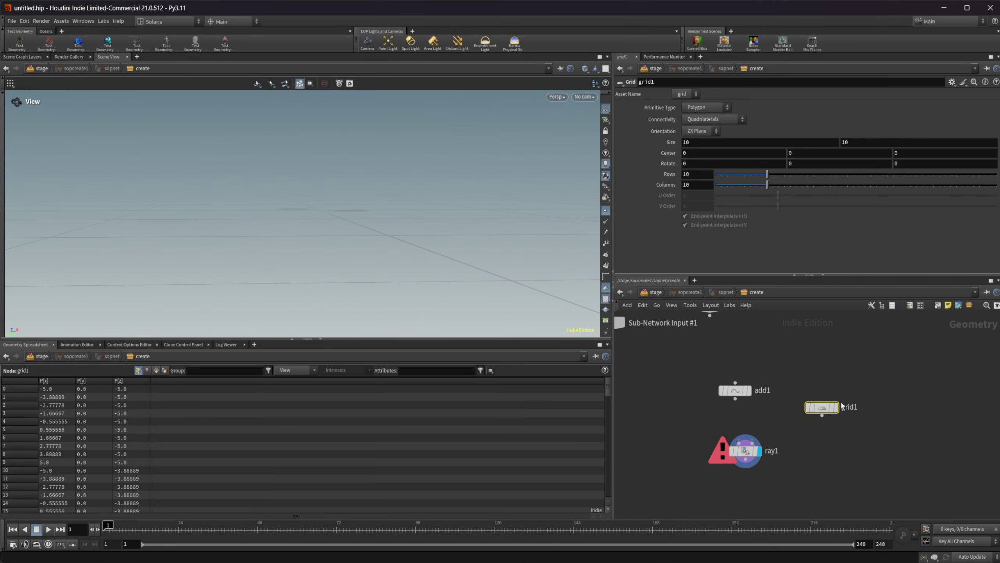
left_click_drag(822, 408, 839, 390)
left_click(851, 390)
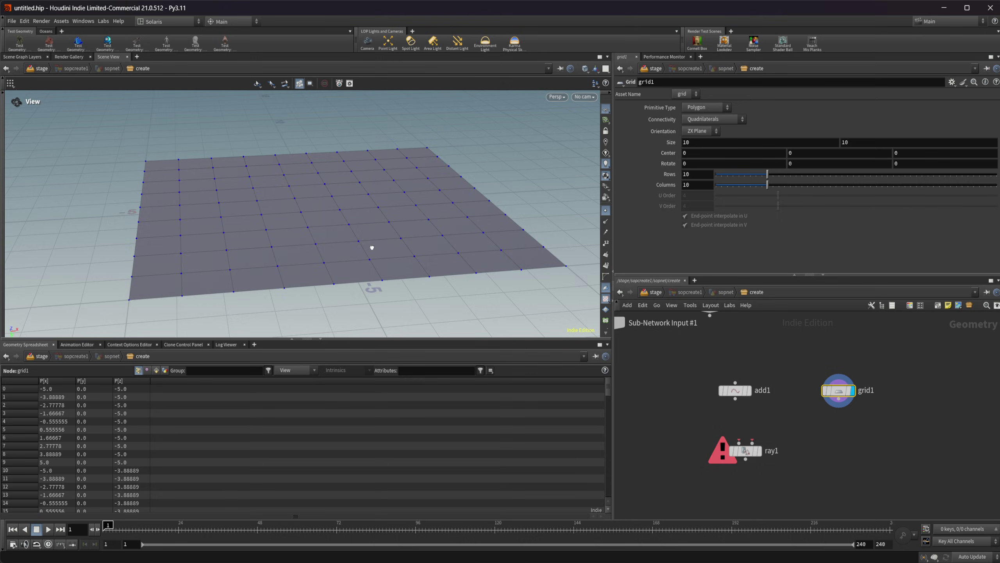
key("Escape")
left_click_drag(246, 239, 277, 205)
left_click_drag(307, 290, 270, 236)
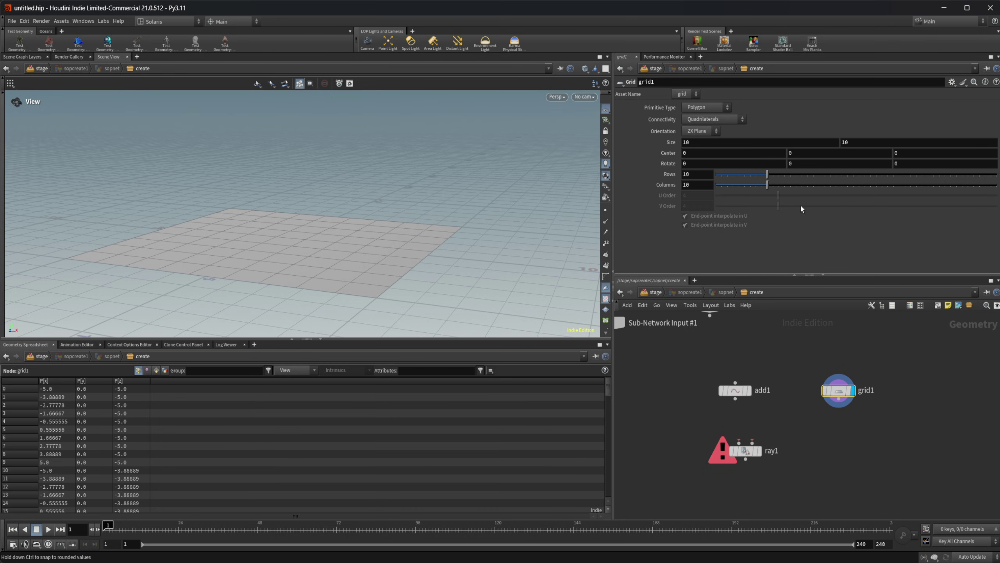
middle_click_drag(830, 153, 776, 162)
- Add a Transform node below grid1 that raises the grid copy to Translate Y 3.3
key("Tab")
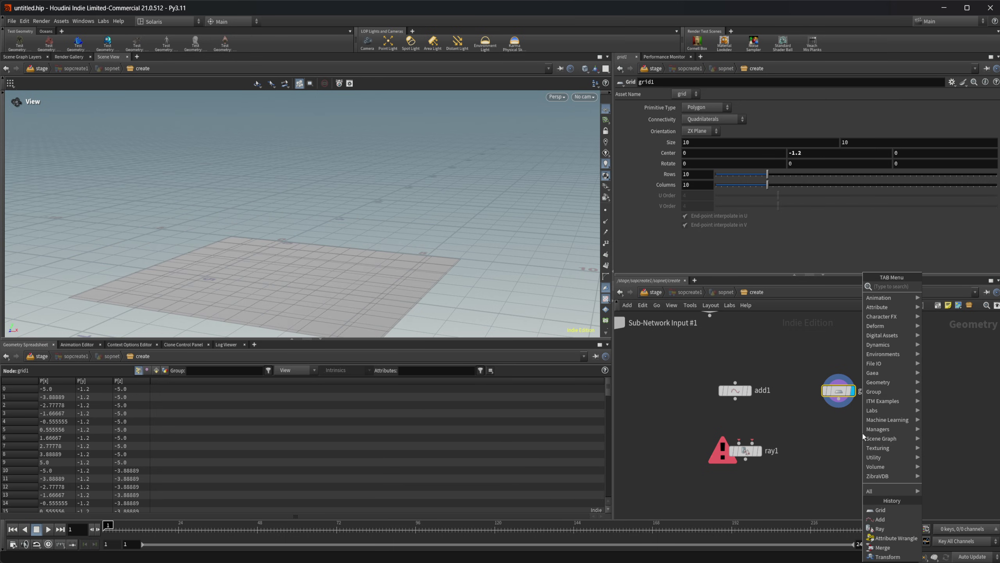
type("tras")
key("BackSpace")
type("ns")
key("Return")
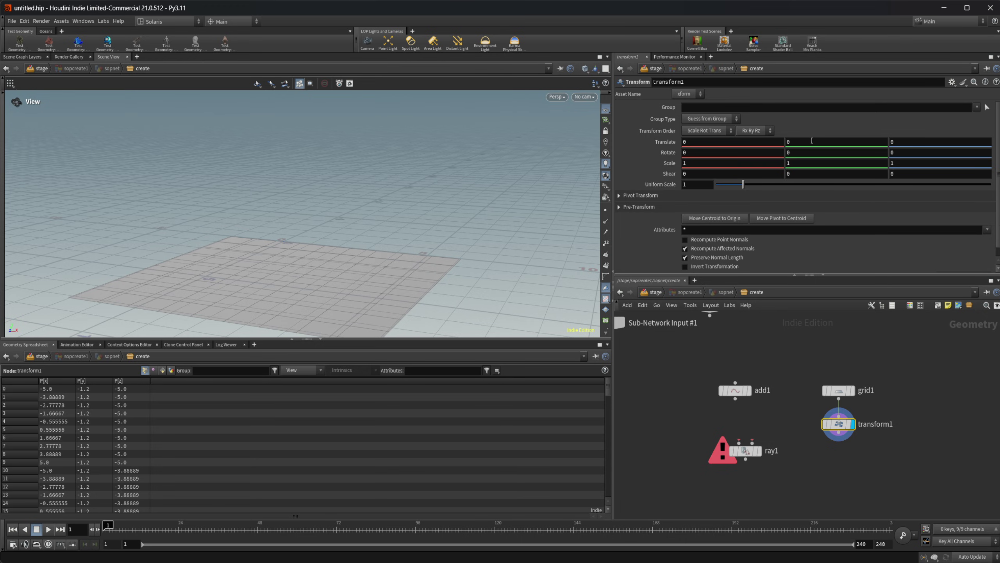
middle_click_drag(811, 141, 973, 140)
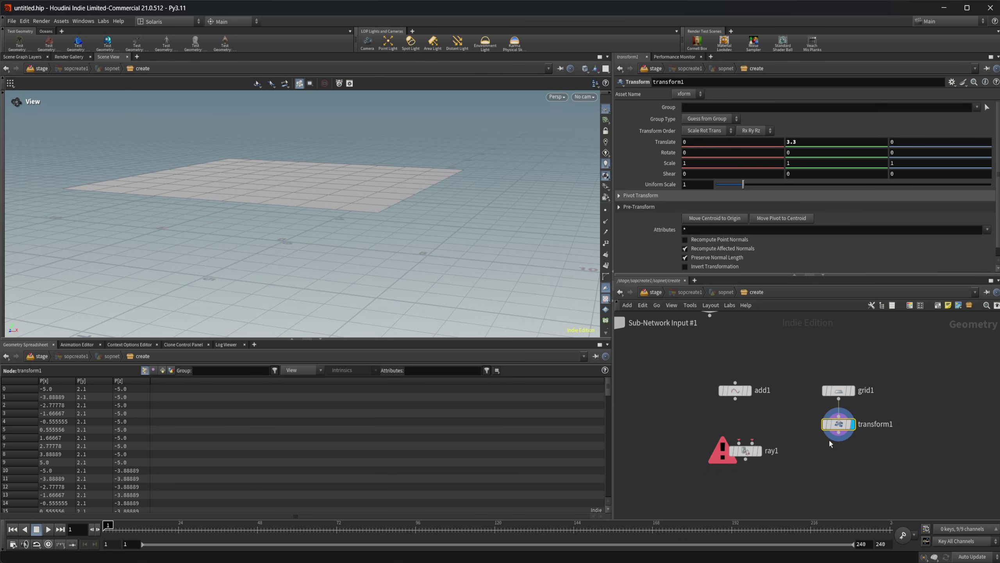
left_click_drag(842, 421, 880, 419)
- Merge grid1 and transform1 into ray1, wire add1's point into ray1, and display ray1
key("Tab")
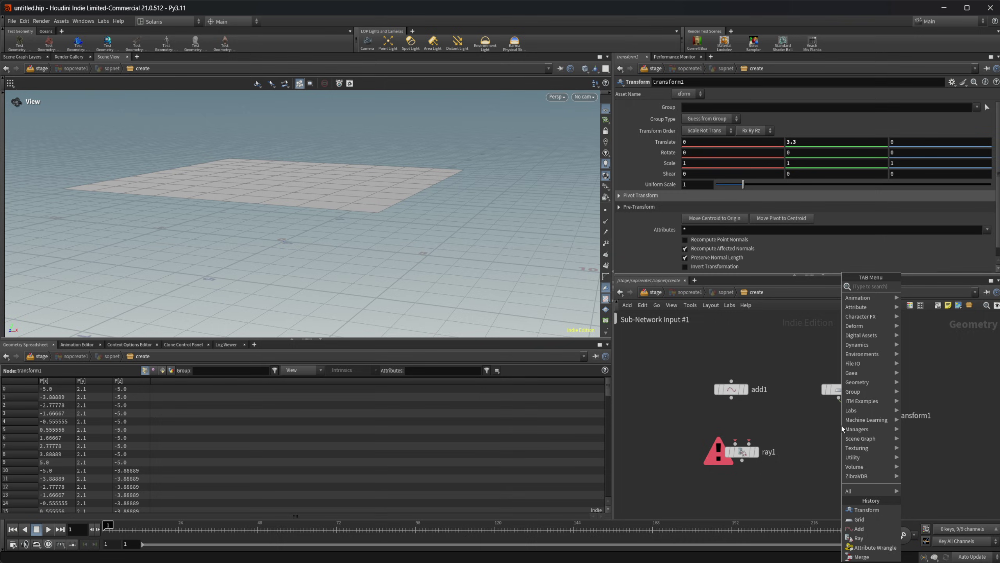
type("sphere")
key("Return")
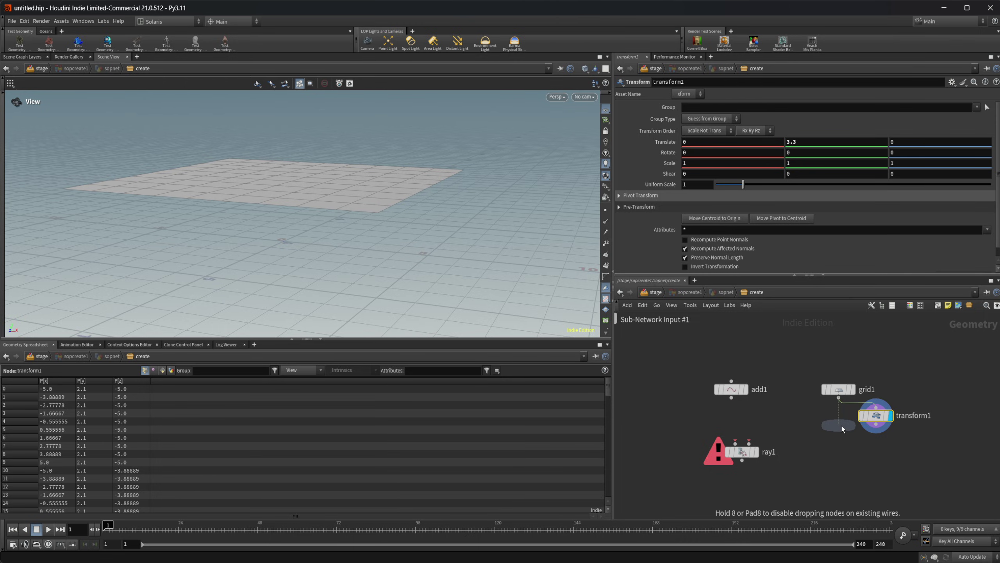
left_click(842, 439)
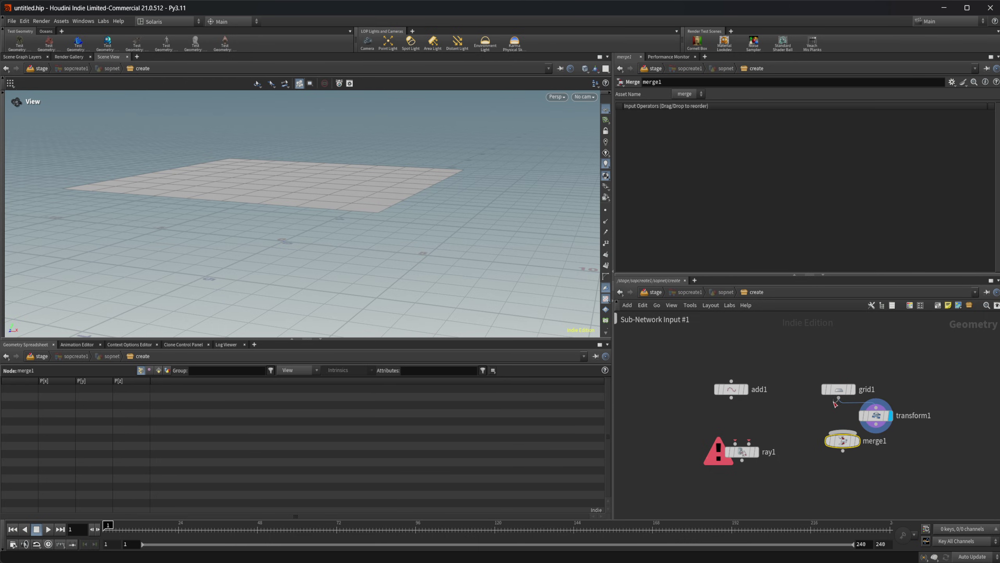
left_click_drag(866, 434, 749, 440)
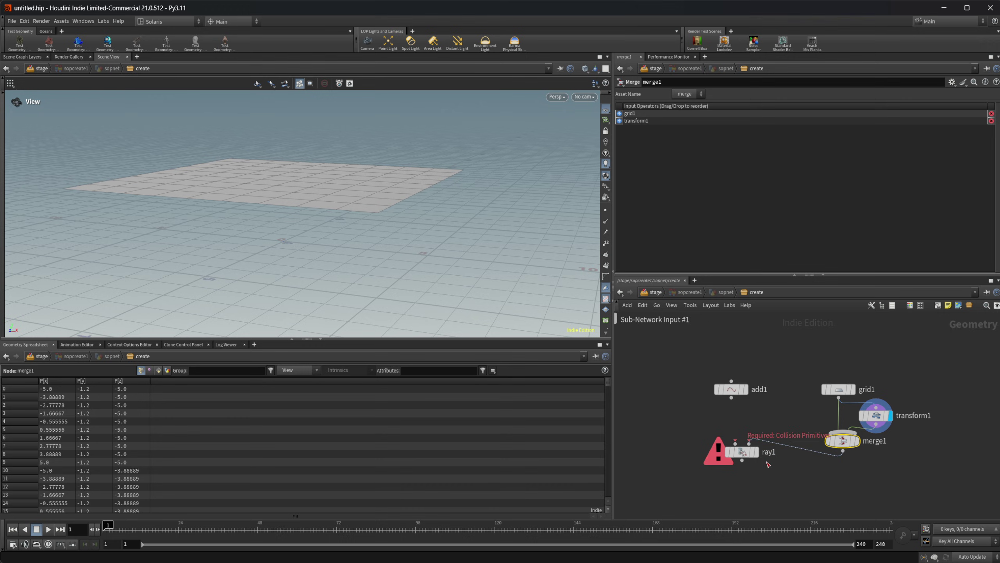
left_click_drag(732, 398, 742, 461)
left_click(757, 460)
left_click_drag(426, 284, 386, 234)
- Show point markers and insert an Attribute Wrangle between add1 and ray1
left_click(605, 210)
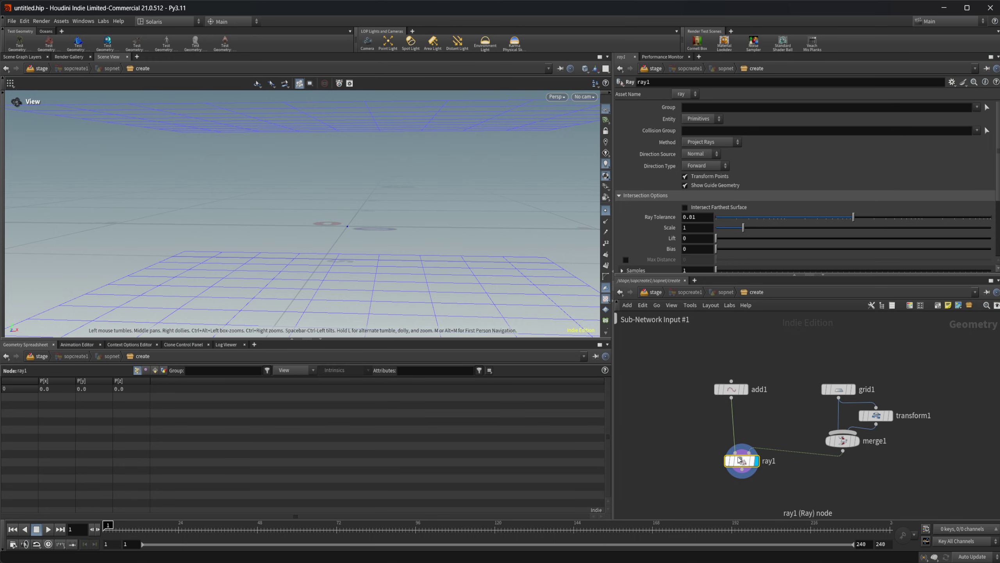
left_click(707, 162)
key("Tab")
type("att wr")
key("Return")
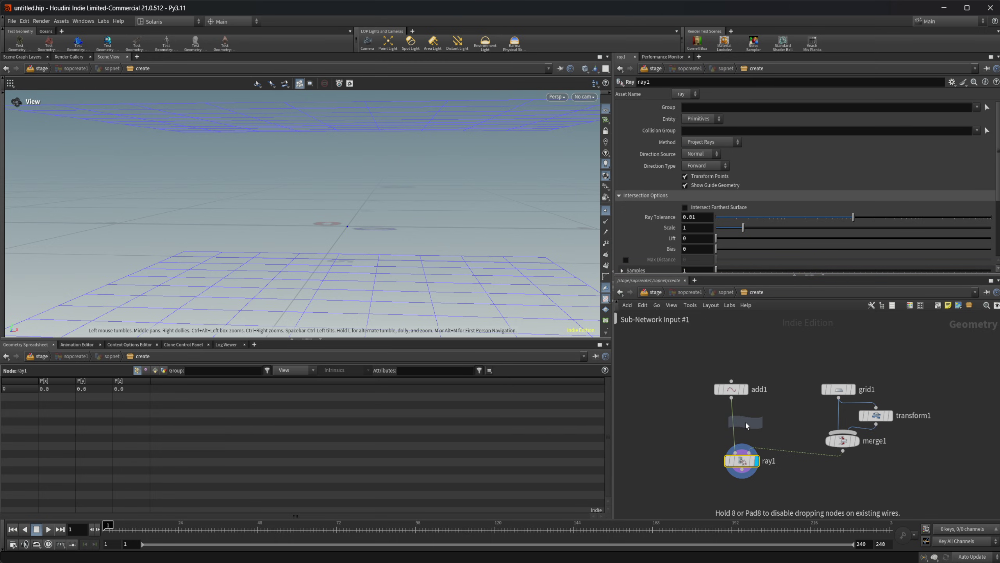
left_click(740, 425)
- Set the wrangle's VEXpression to v@N = set(0,1,0); giving the point an upward normal
left_click(706, 171)
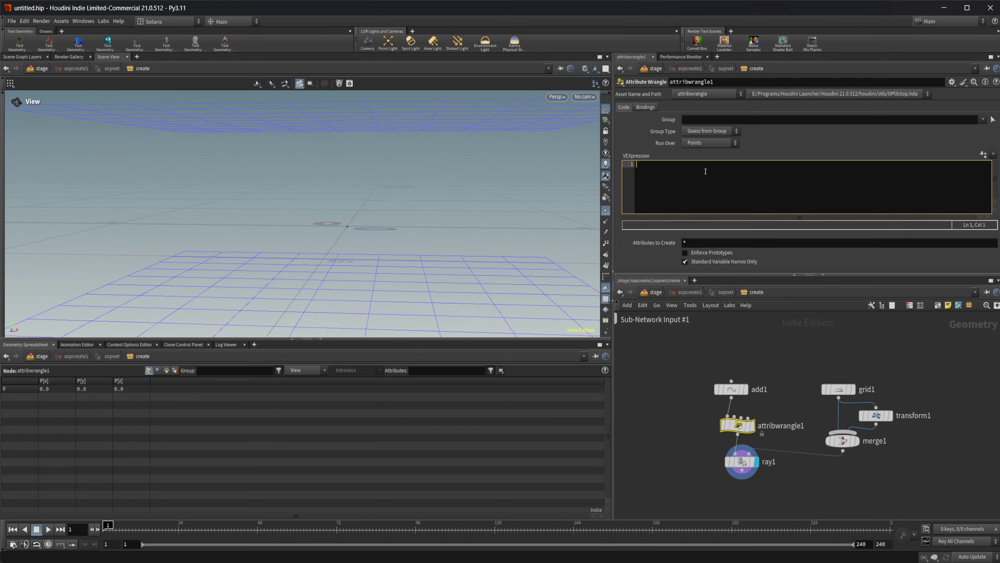
type("v@N")
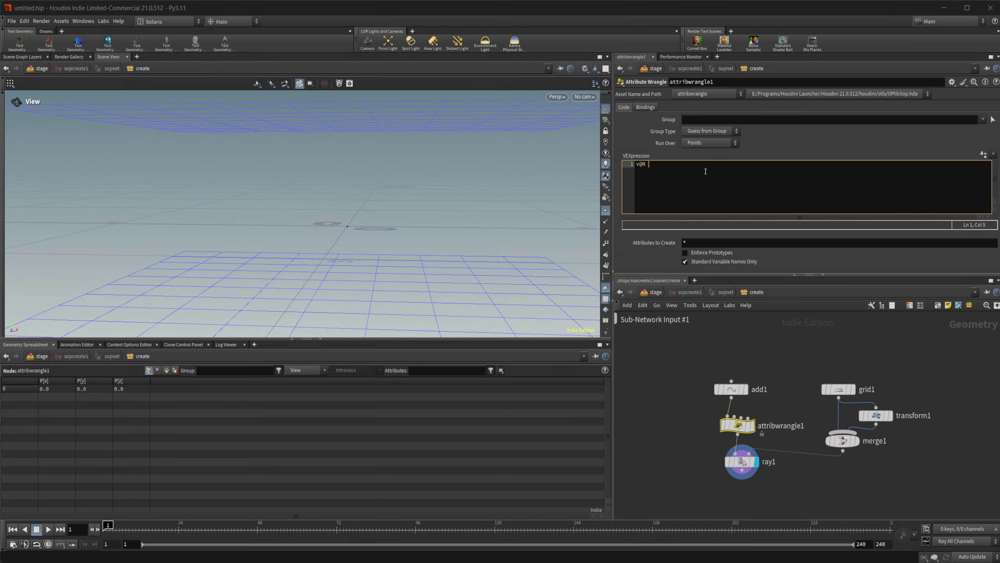
type(" = set(0")
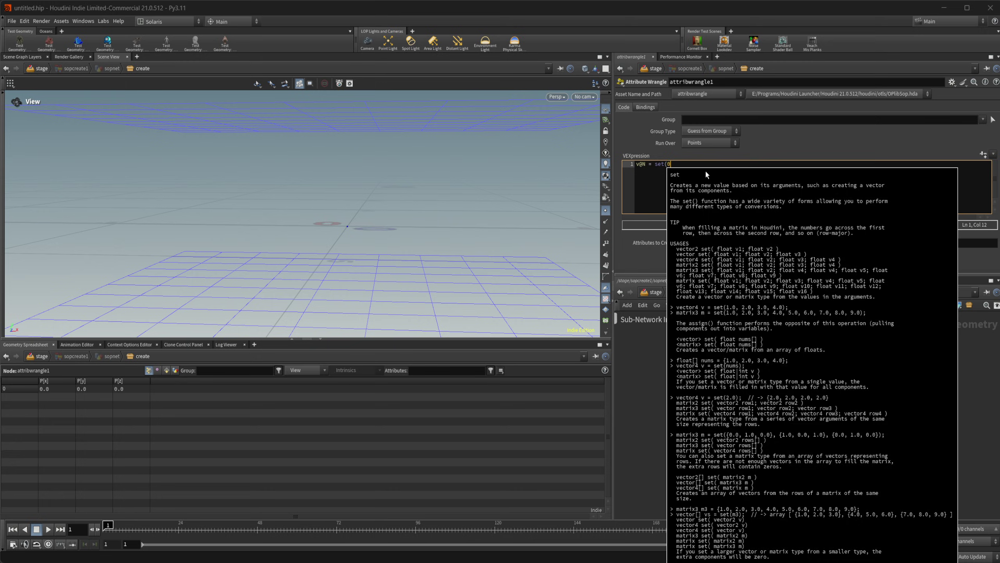
type(",1,0")
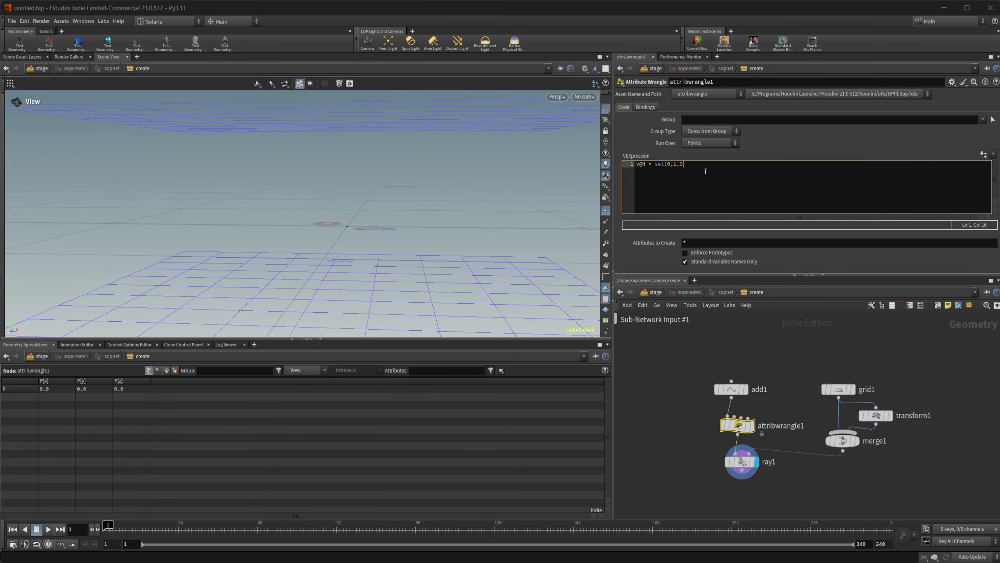
type(");")
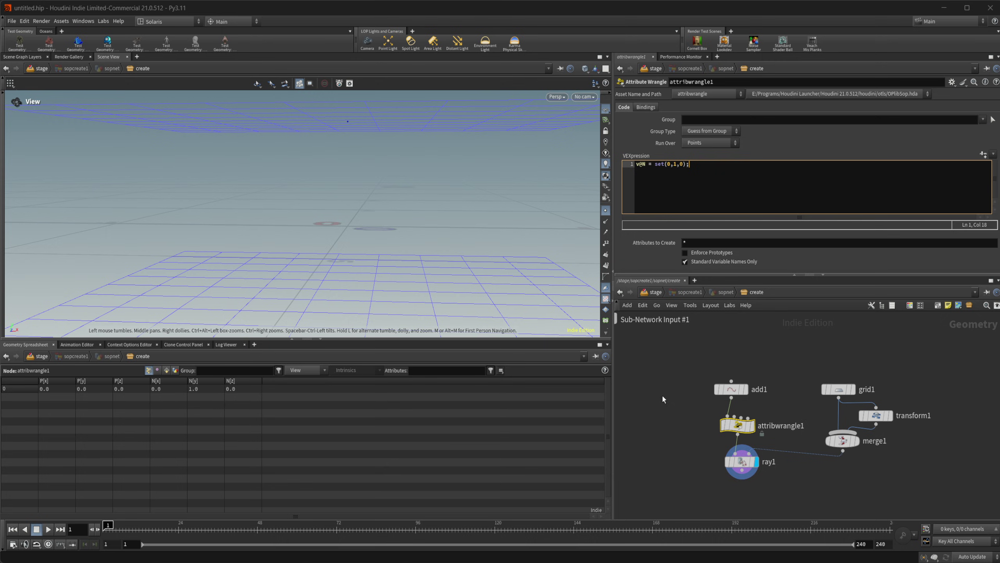
mouse_move(744, 463)
scroll(368, 170, "up", 5)
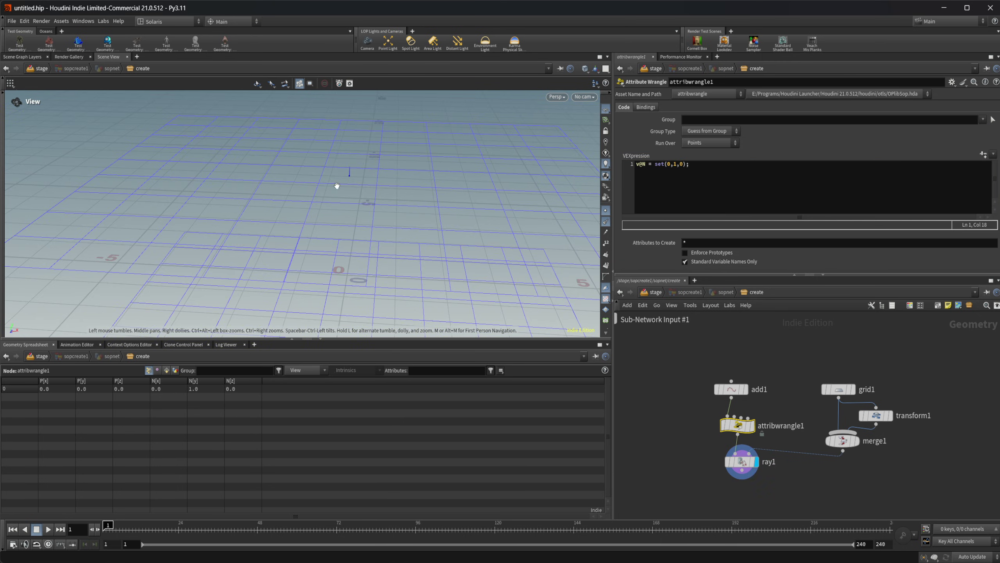
left_click_drag(385, 179, 344, 167)
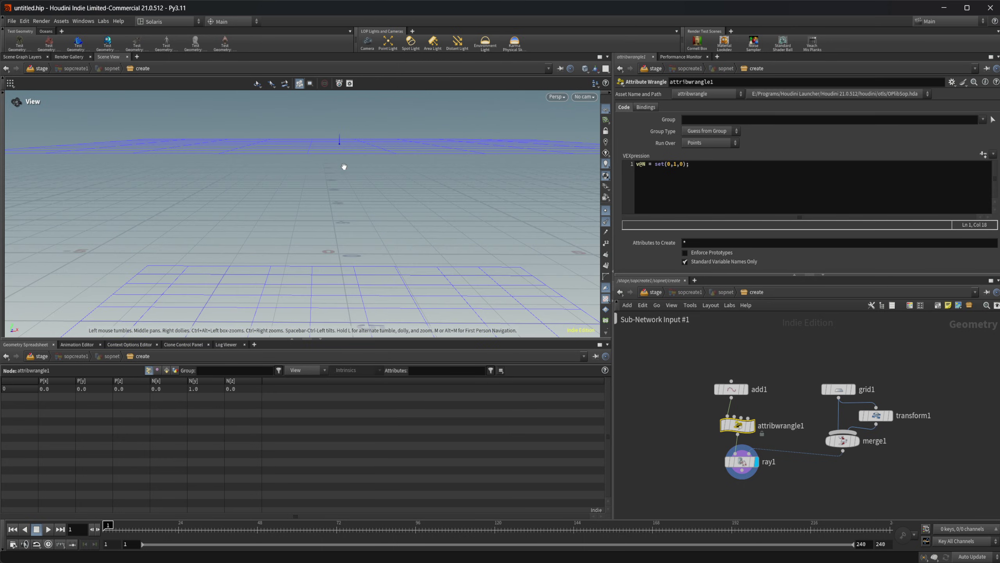
- Switch ray1's Direction Type from Reverse to Bidirectional, keeping Closest hit
left_click(744, 464)
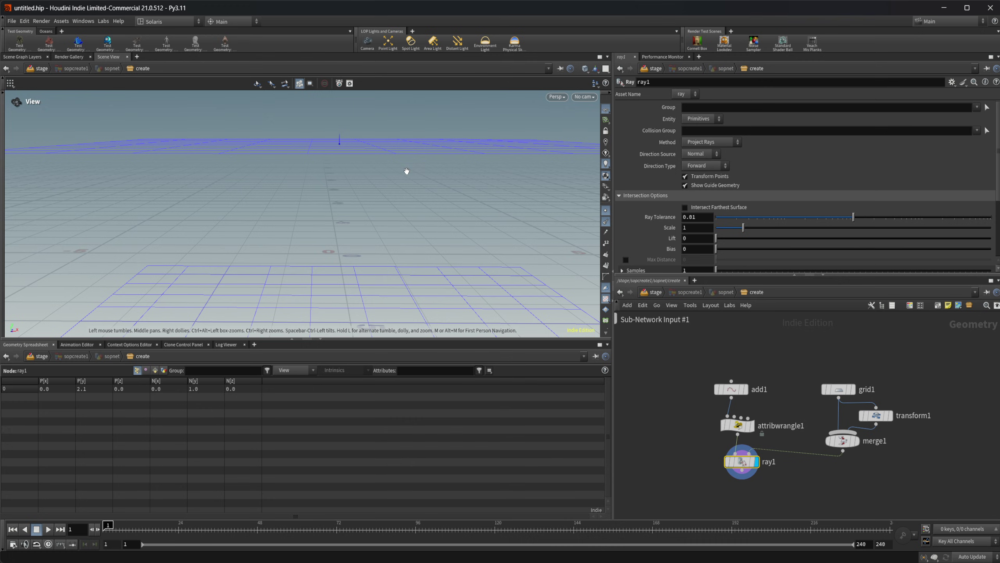
left_click(706, 169)
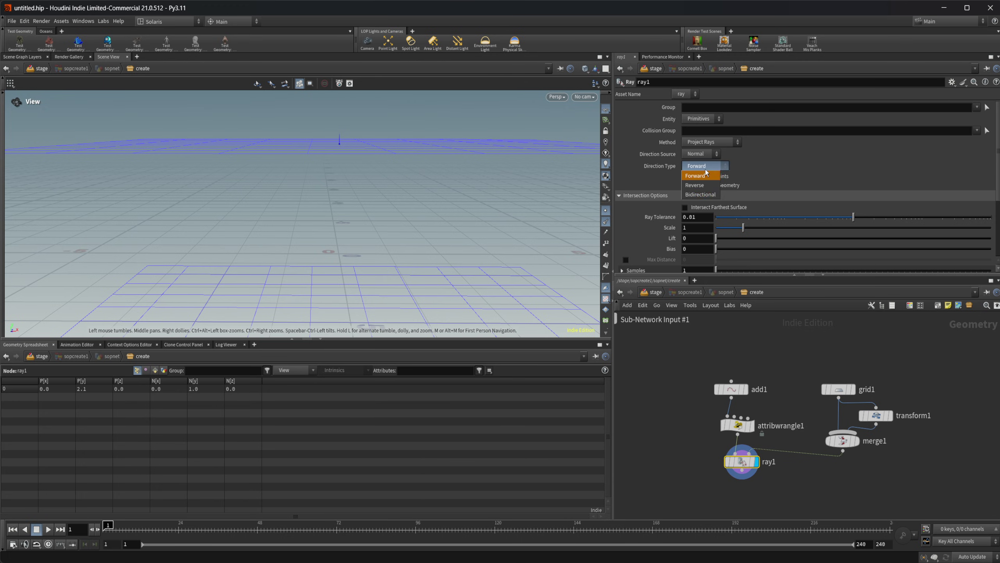
left_click(710, 191)
left_click_drag(366, 299, 356, 276)
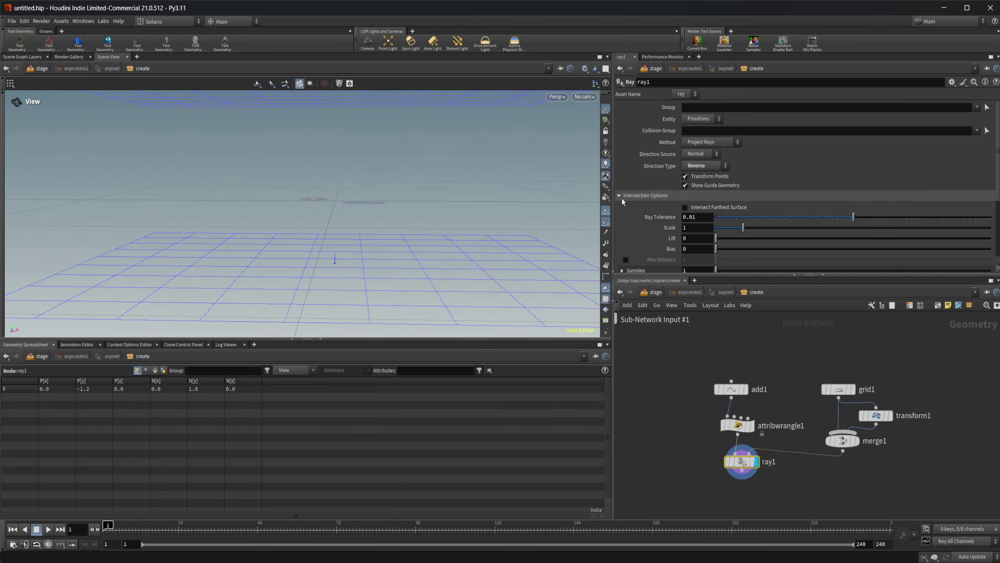
left_click(698, 170)
left_click(704, 196)
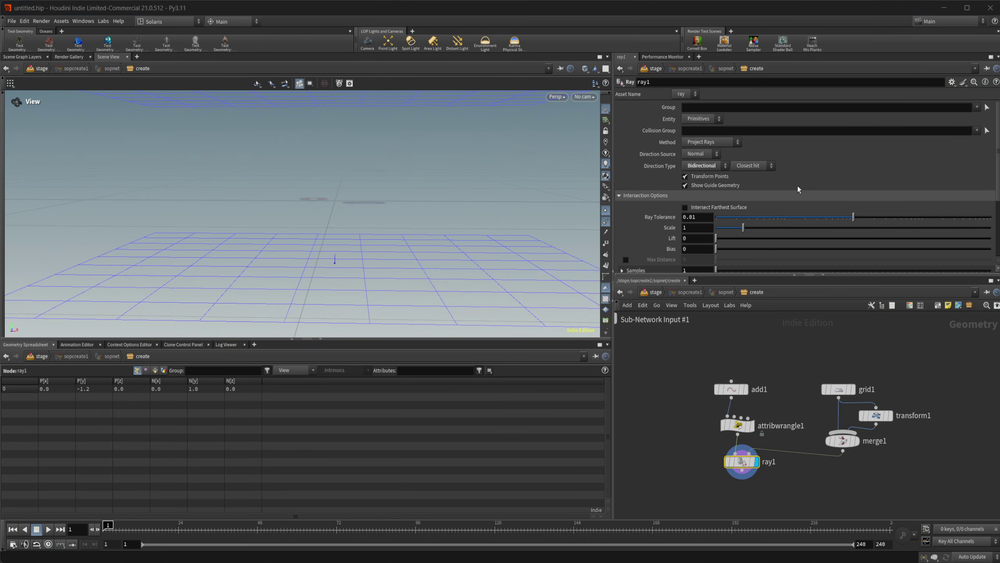
left_click(760, 168)
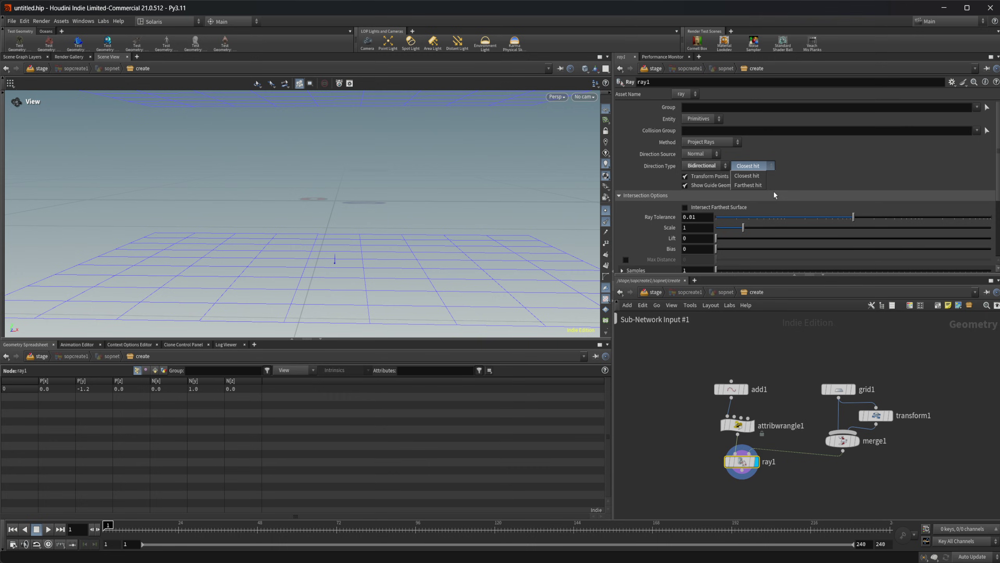
left_click(761, 177)
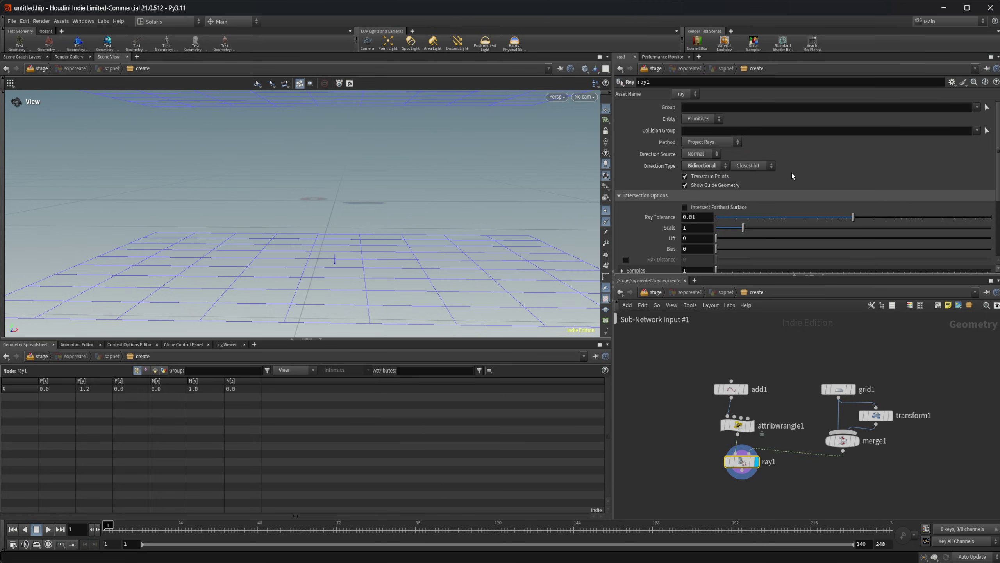
- Lower transform1's Translate Y to 1.83, putting the upper grid at Y 0.63, then reselect ray1
left_click_drag(423, 224, 380, 239)
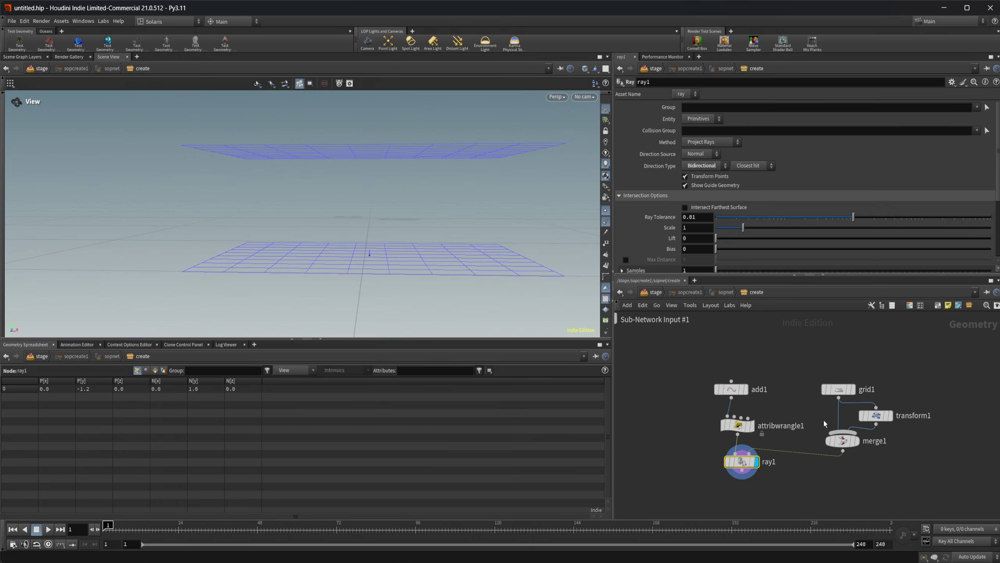
left_click(876, 415)
middle_click_drag(812, 141, 759, 143)
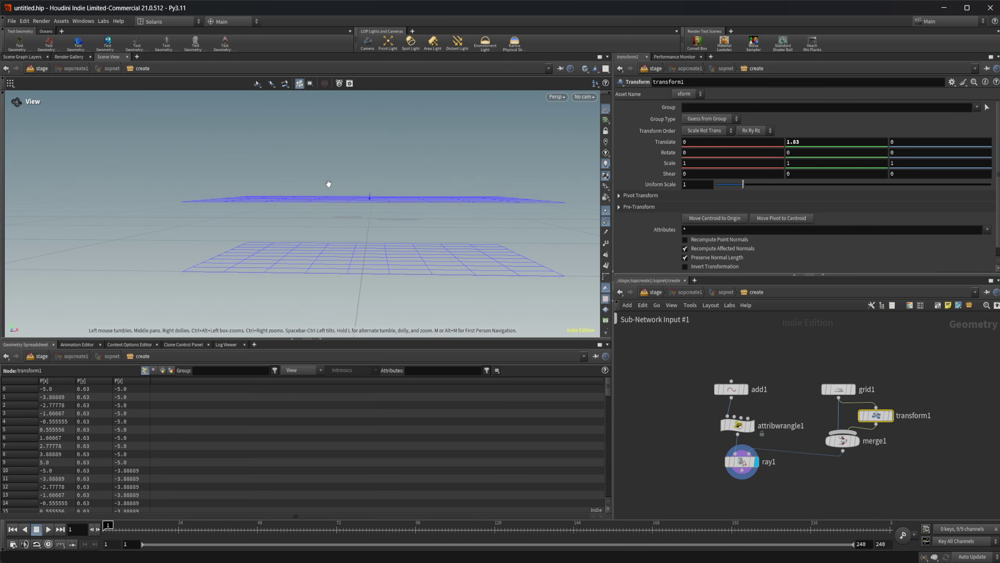
left_click_drag(380, 207, 388, 207)
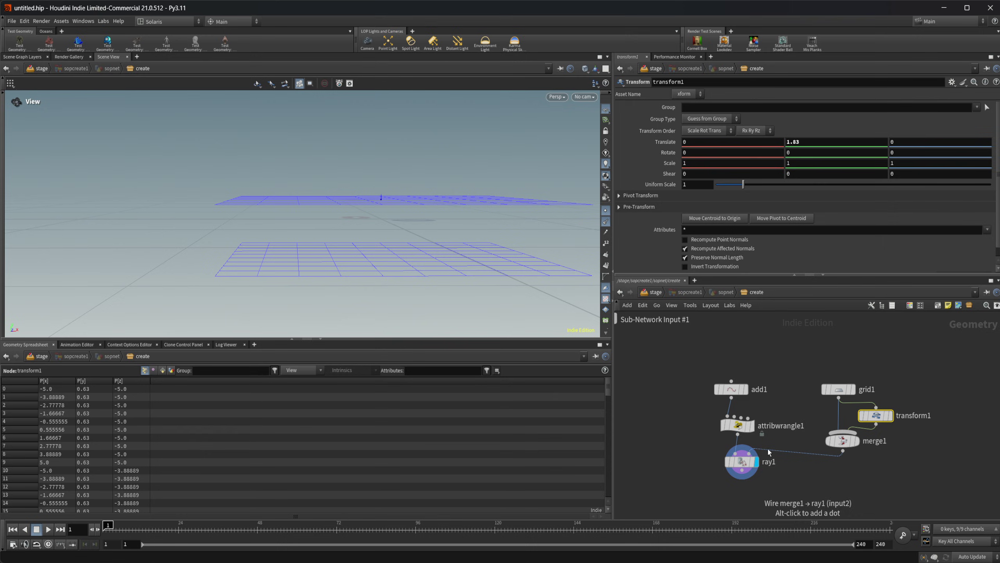
left_click(738, 425)
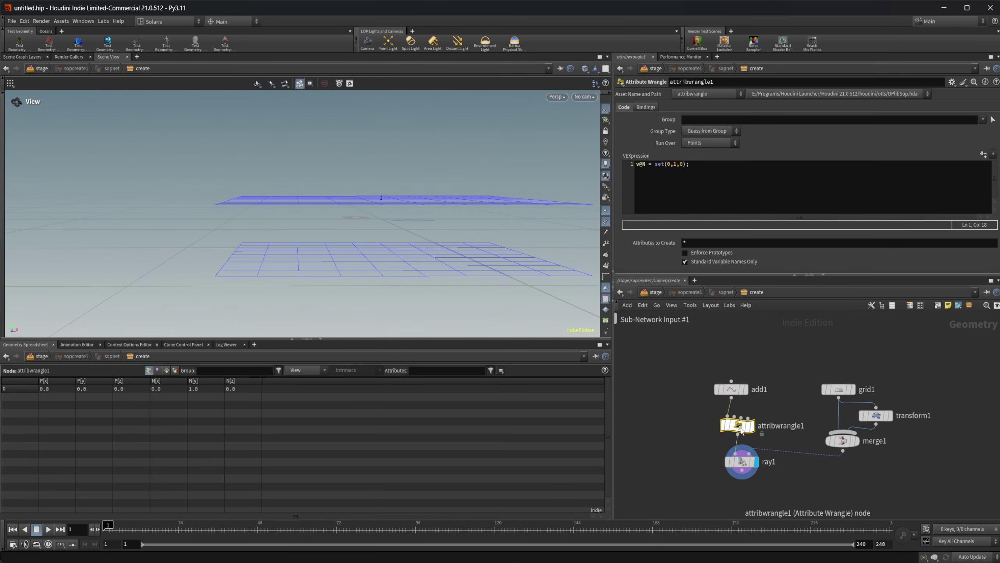
left_click(740, 466)
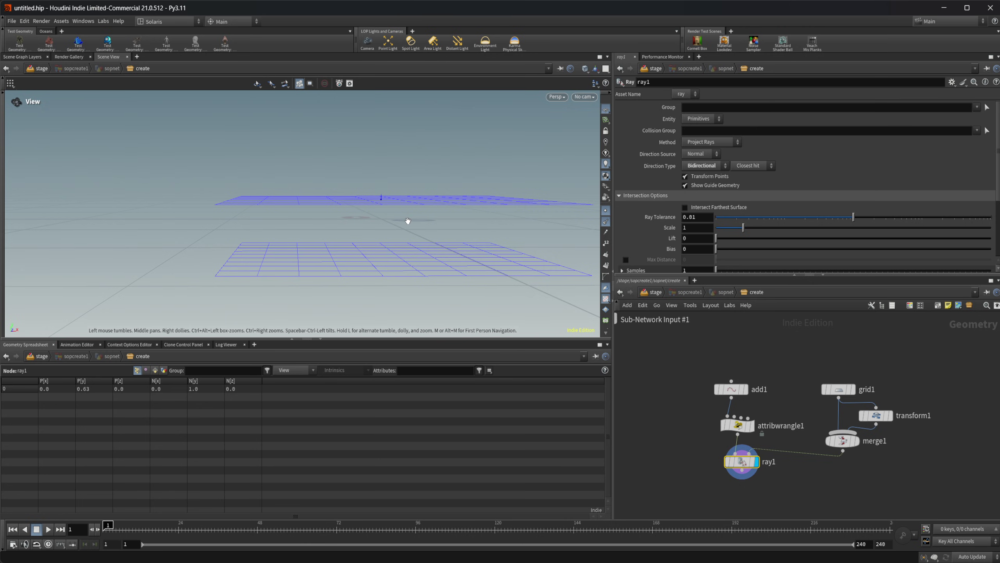
- Set ray1's hit menu to Farthest hit with Bidirectional direction, landing the point at Y -1.2
left_click(750, 166)
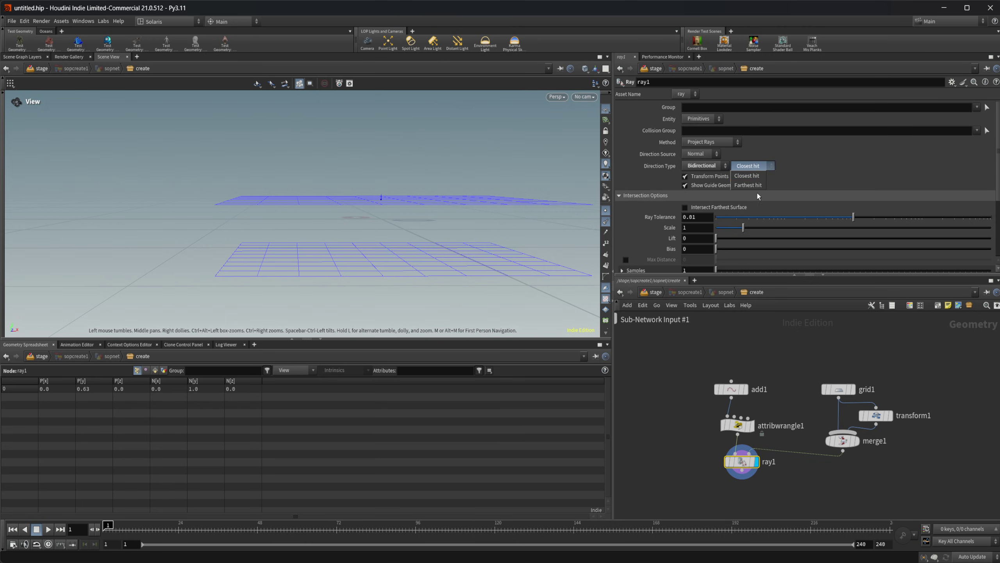
left_click(748, 184)
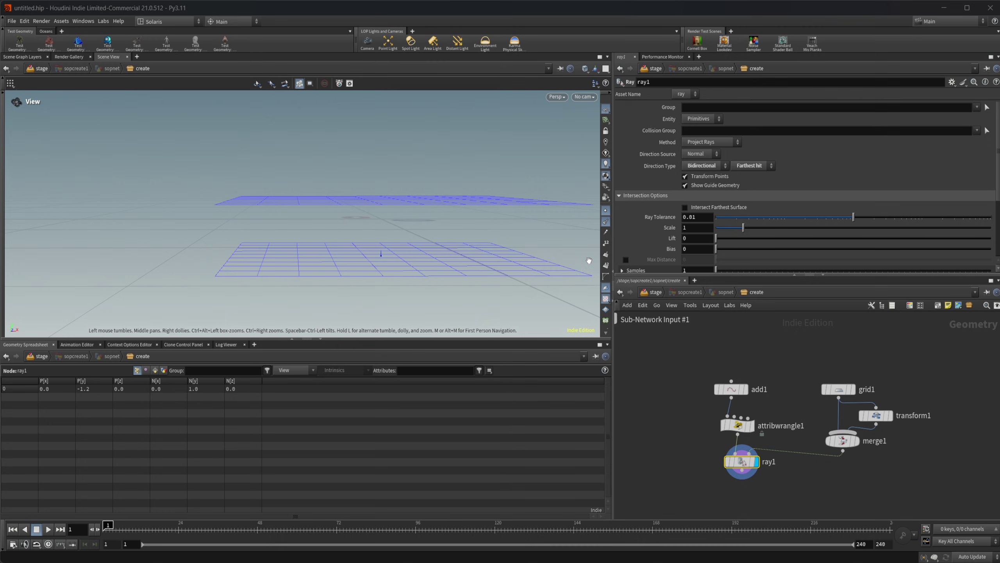
left_click_drag(417, 234, 409, 179)
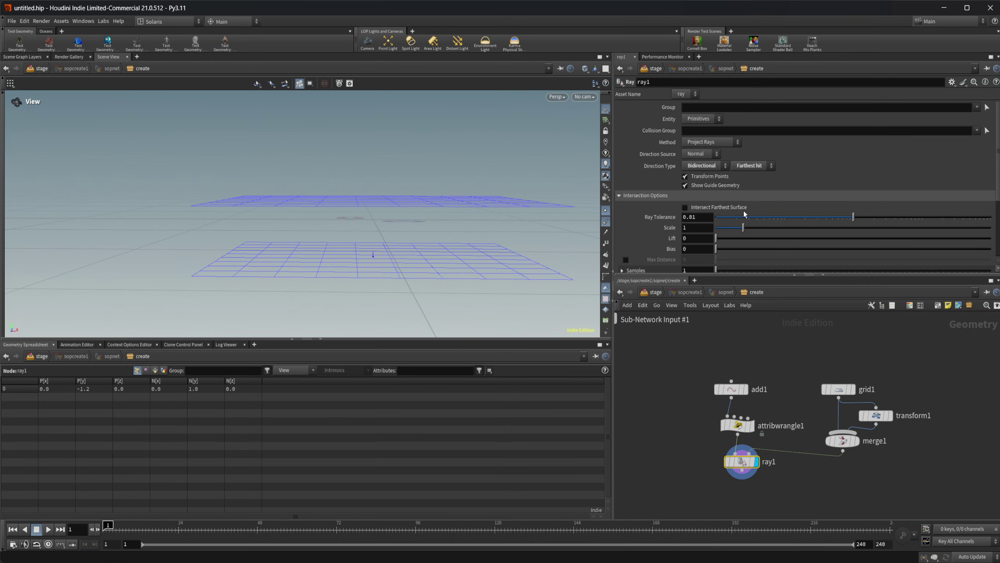
left_click(718, 170)
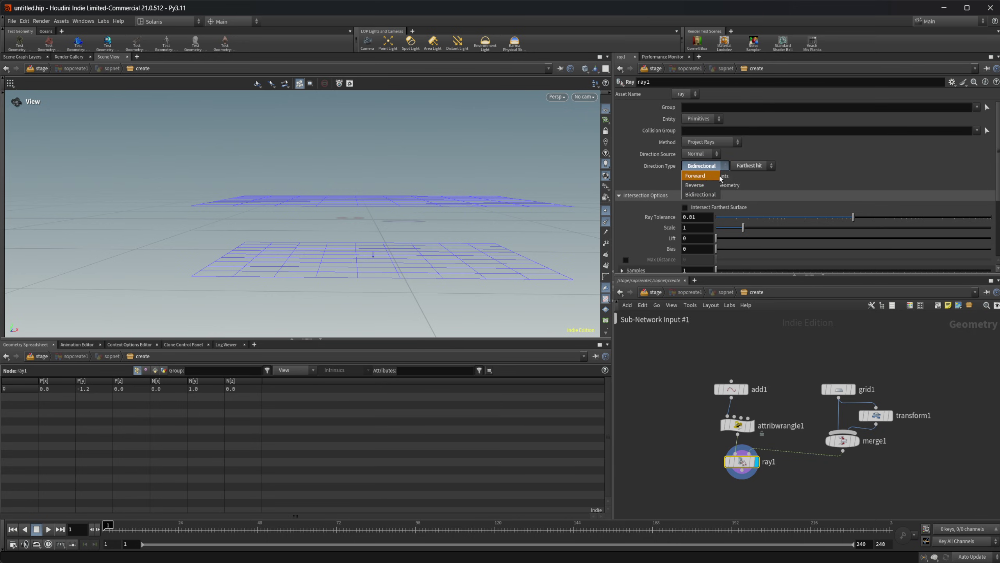
left_click(719, 200)
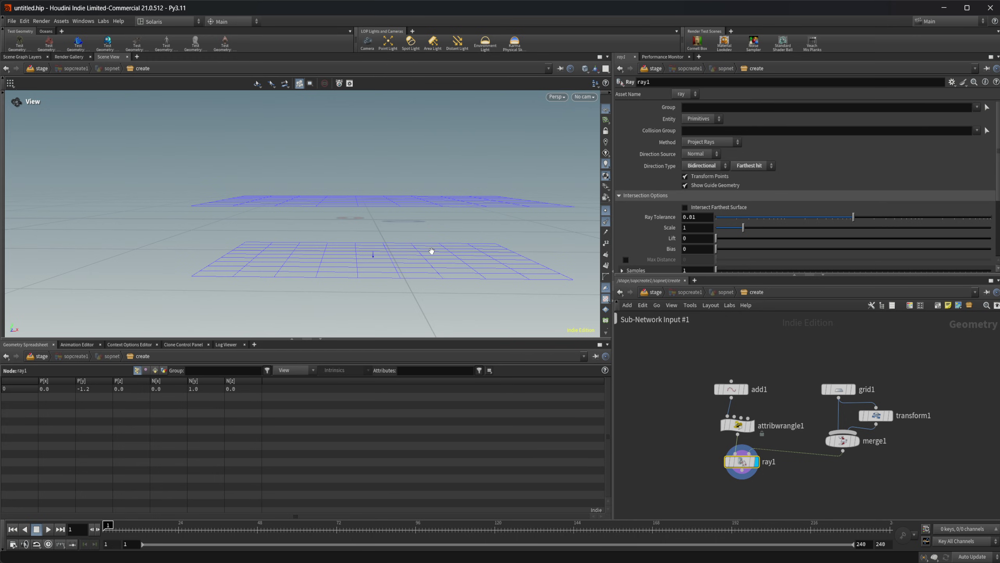
left_click_drag(386, 262, 404, 259)
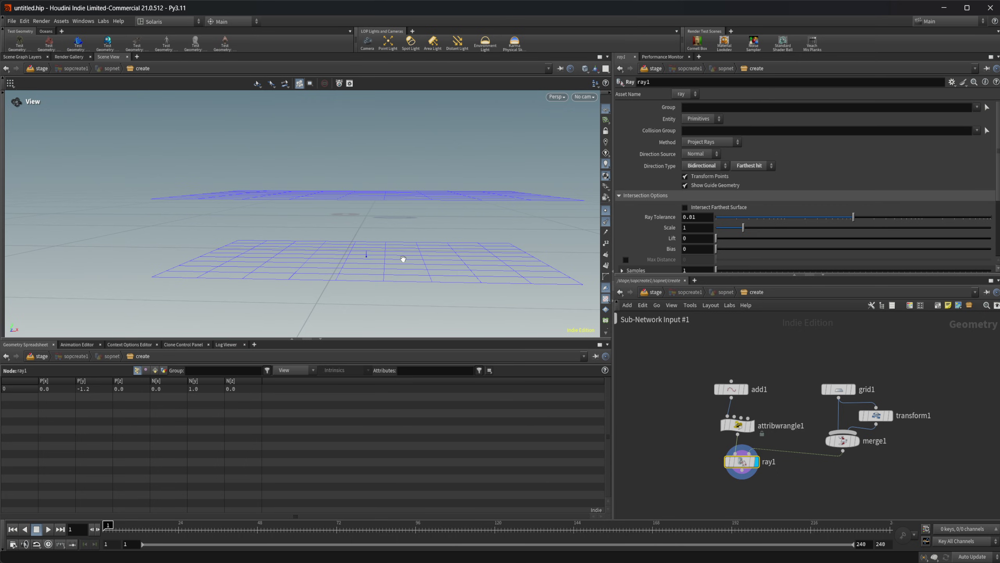